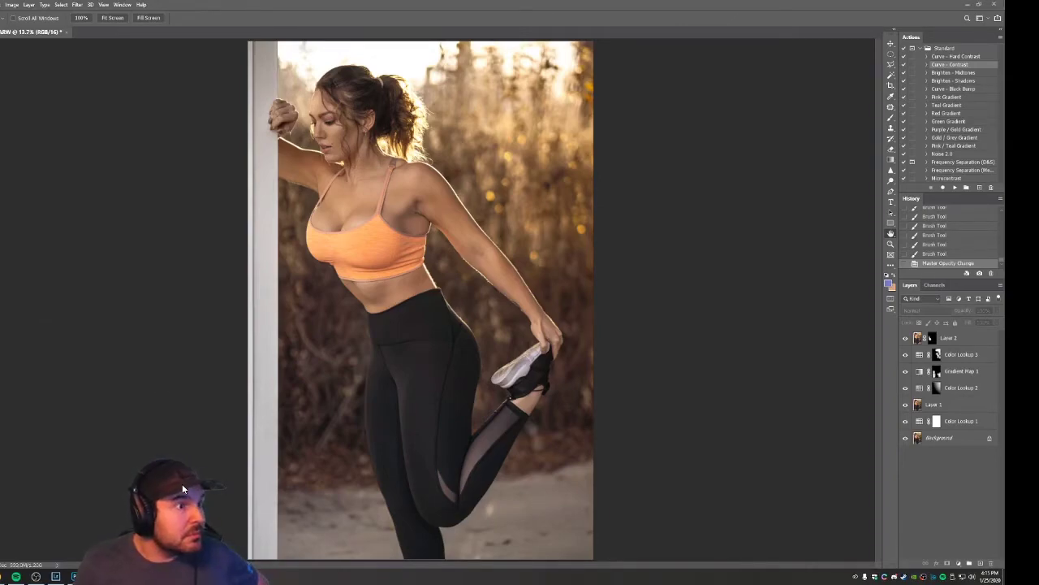
- Open DickButt_PNG.png as a separate document, copy the entire drawing and return to the portrait
{"action": "left_click_drag", "start_coordinate": [0, 26], "coordinate": [91, 34]}
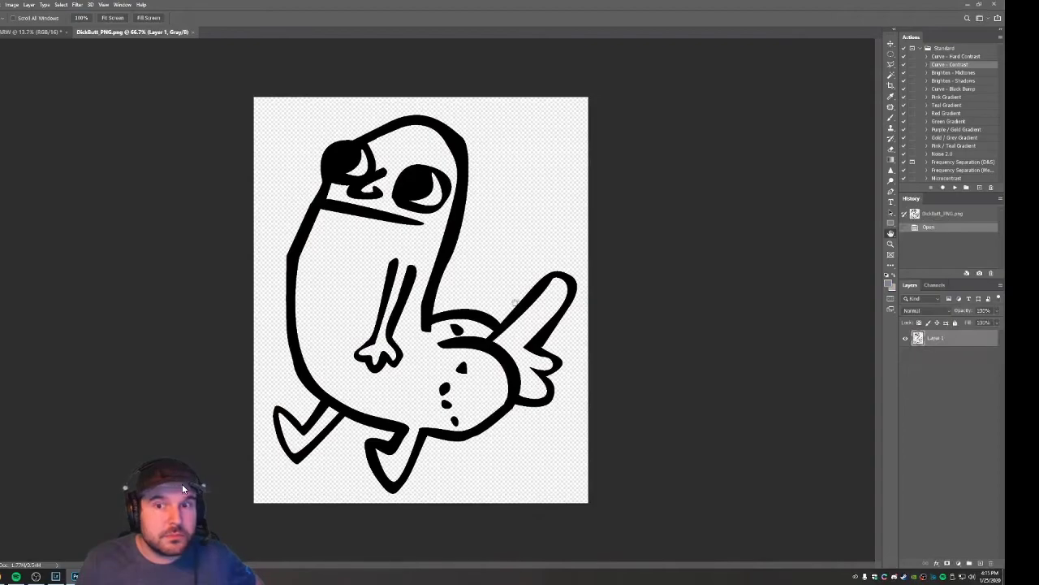
{"action": "key", "text": "ctrl+a"}
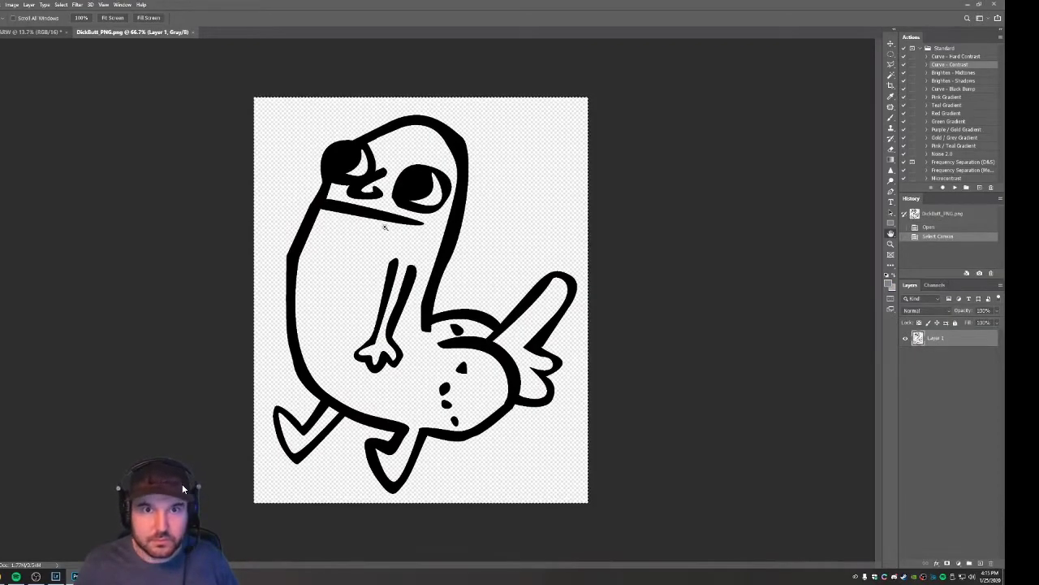
{"action": "key", "text": "ctrl+Tab"}
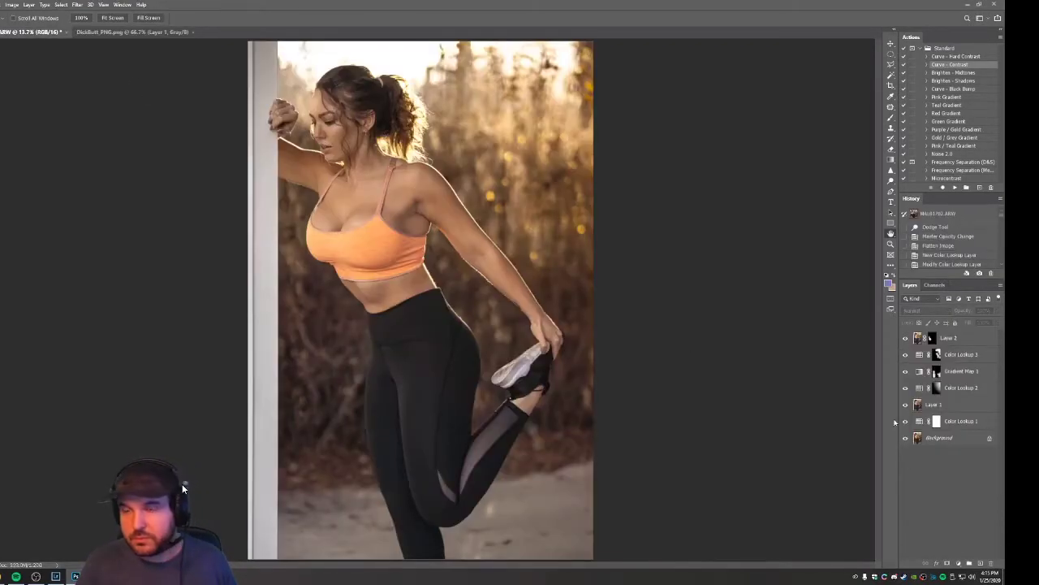
- Flatten all layers of the portrait into a single background layer, with the raised shoe in close view
{"action": "double_click", "coordinate": [890, 245]}
{"action": "left_click_drag", "start_coordinate": [596, 441], "coordinate": [327, 229]}
{"action": "left_click_drag", "start_coordinate": [681, 383], "coordinate": [345, 227]}
{"action": "left_click_drag", "start_coordinate": [657, 371], "coordinate": [355, 232]}
{"action": "left_click_drag", "start_coordinate": [472, 363], "coordinate": [490, 311]}
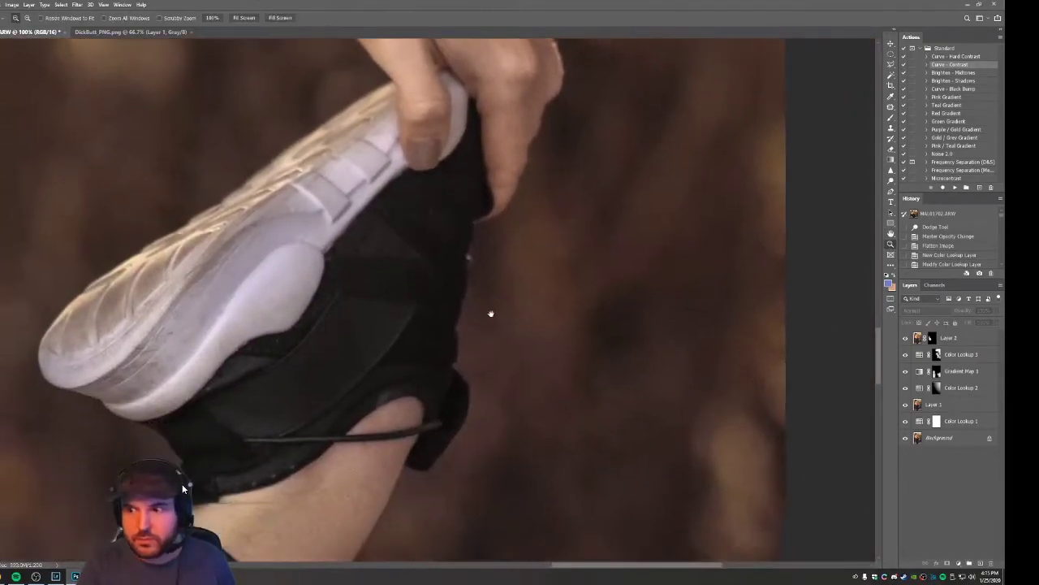
{"action": "left_click", "coordinate": [28, 4]}
{"action": "left_click", "coordinate": [44, 313]}
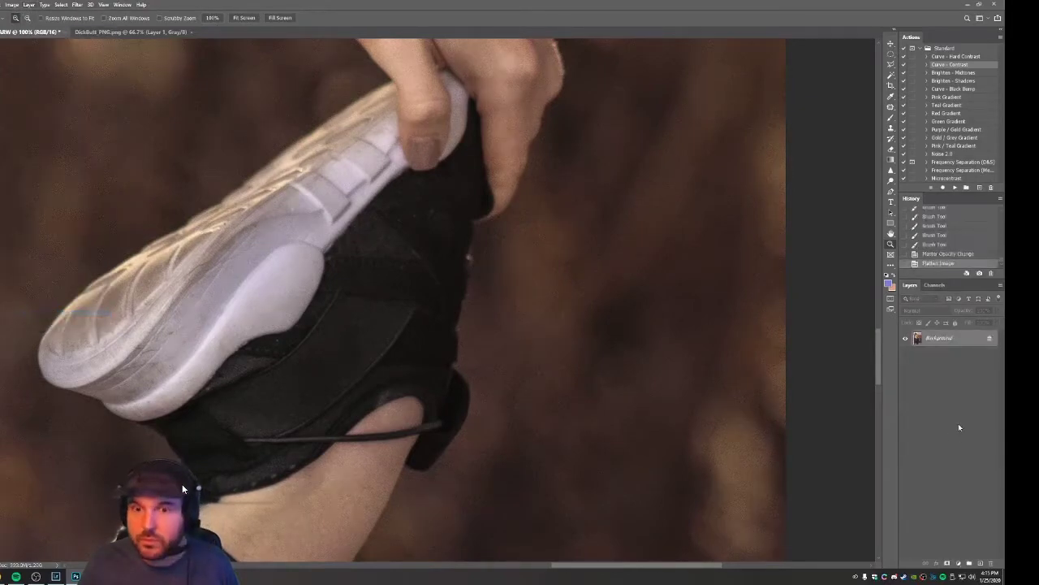
- Paste the drawing, scale it to about 6.3%, rotate it about 90° and place it on the black part of the raised shoe
{"action": "key", "text": "ctrl+v"}
{"action": "key", "text": "ctrl+t"}
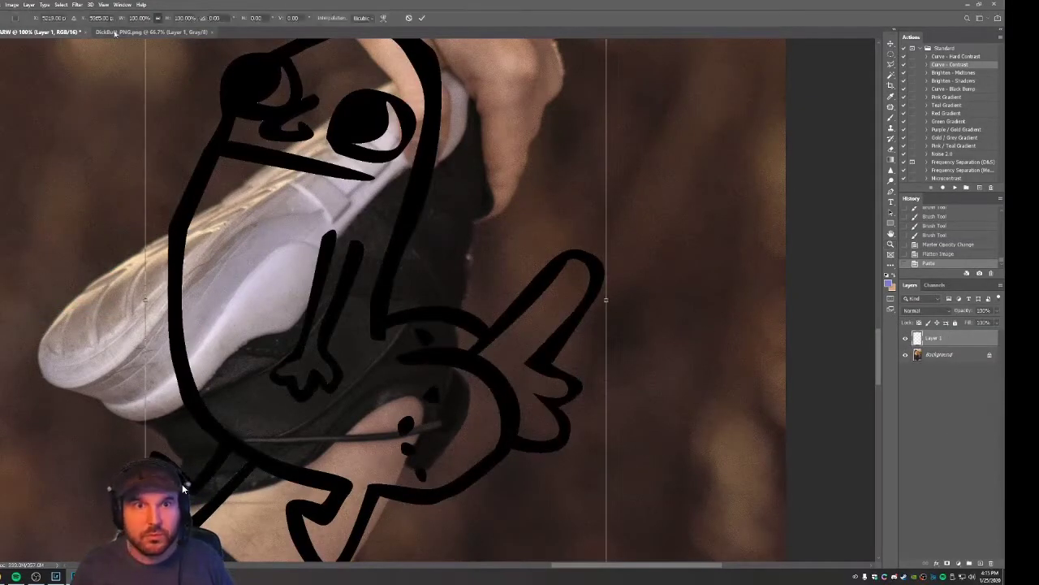
{"action": "key", "text": "BackSpace"}
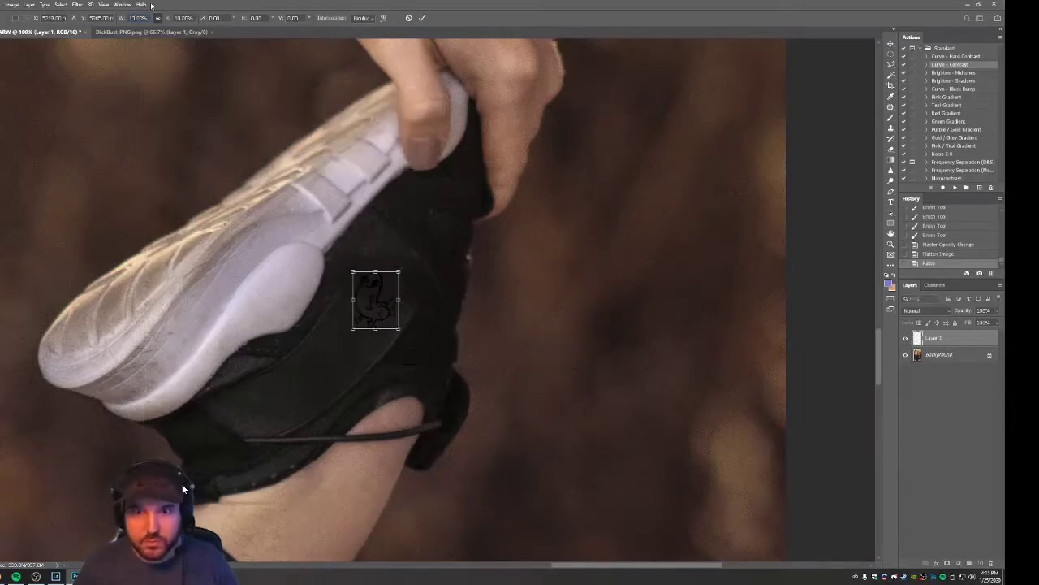
{"action": "mouse_move", "coordinate": [404, 259]}
{"action": "left_mouse_down"}
{"action": "mouse_move", "coordinate": [424, 303]}
{"action": "mouse_move", "coordinate": [416, 348]}
{"action": "mouse_move", "coordinate": [429, 332]}
{"action": "mouse_move", "coordinate": [389, 308]}
{"action": "mouse_move", "coordinate": [379, 281]}
{"action": "mouse_move", "coordinate": [390, 278]}
{"action": "left_mouse_up"}
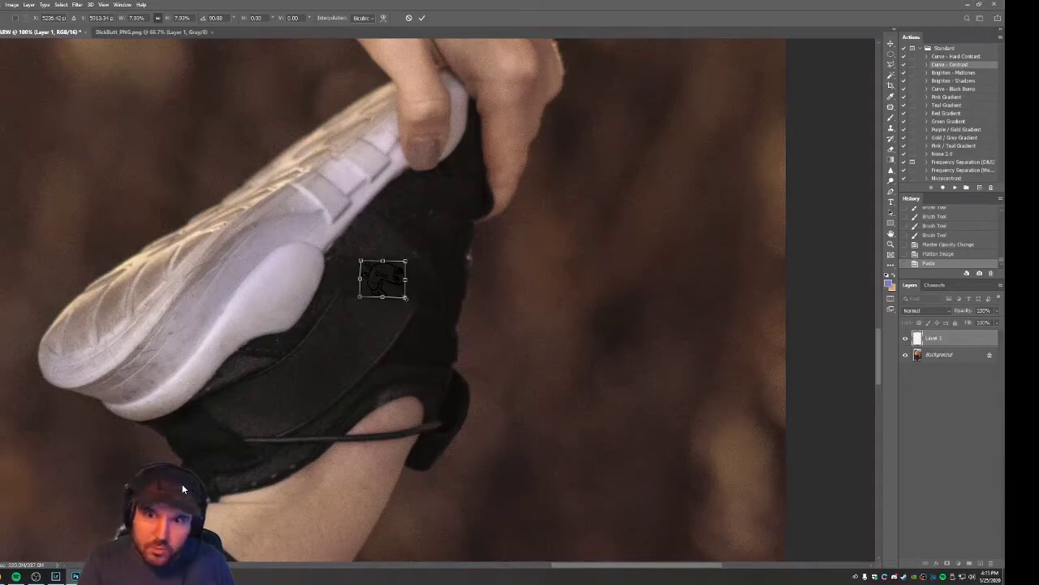
{"action": "left_click_drag", "start_coordinate": [405, 297], "coordinate": [398, 293]}
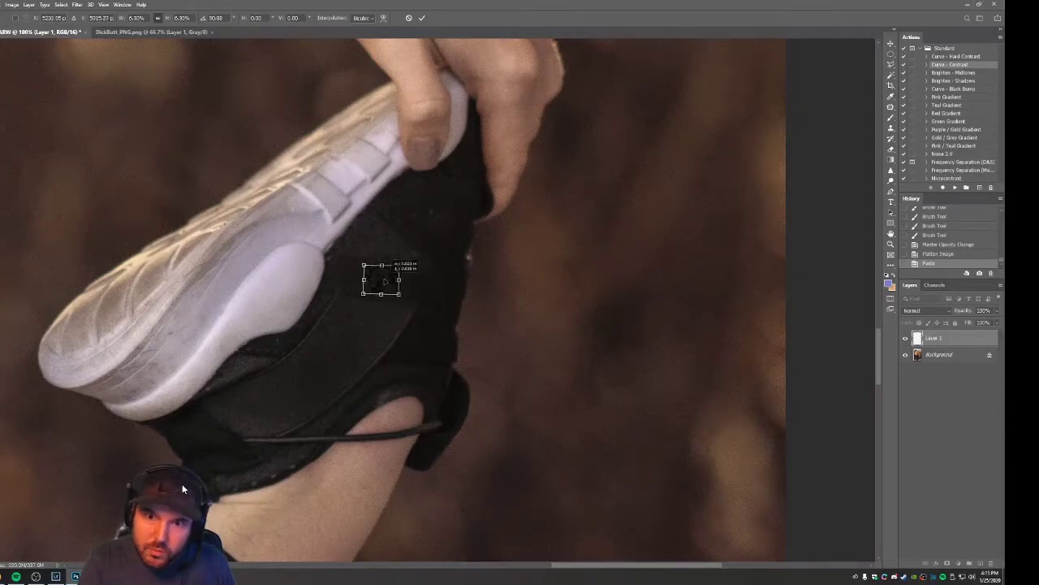
{"action": "key", "text": "Return"}
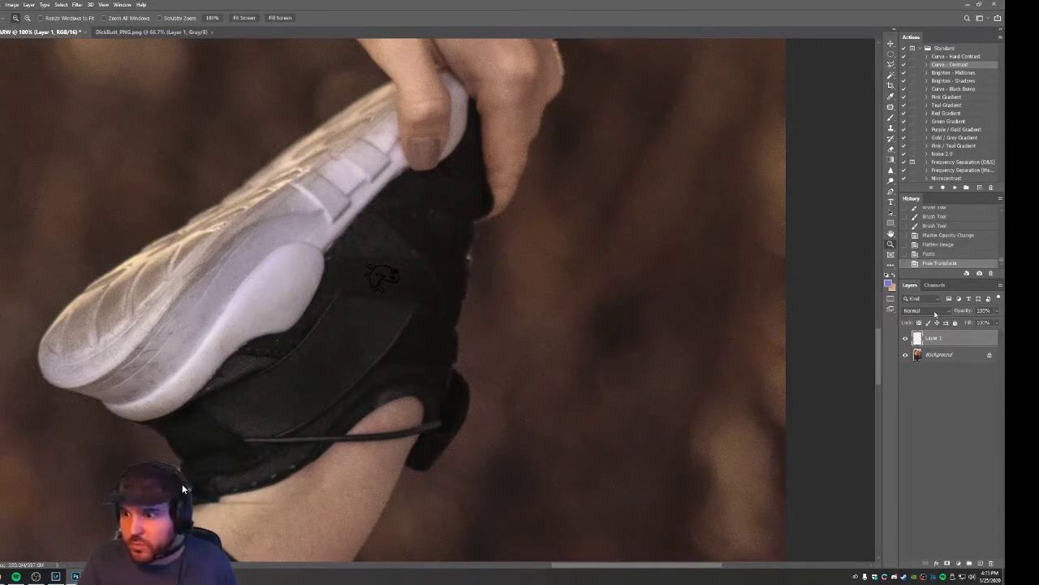
- Blend the pasted drawing layer with Soft Light at 40% opacity and nudge it slightly on the shoe
{"action": "left_click", "coordinate": [937, 311]}
{"action": "left_click", "coordinate": [912, 428]}
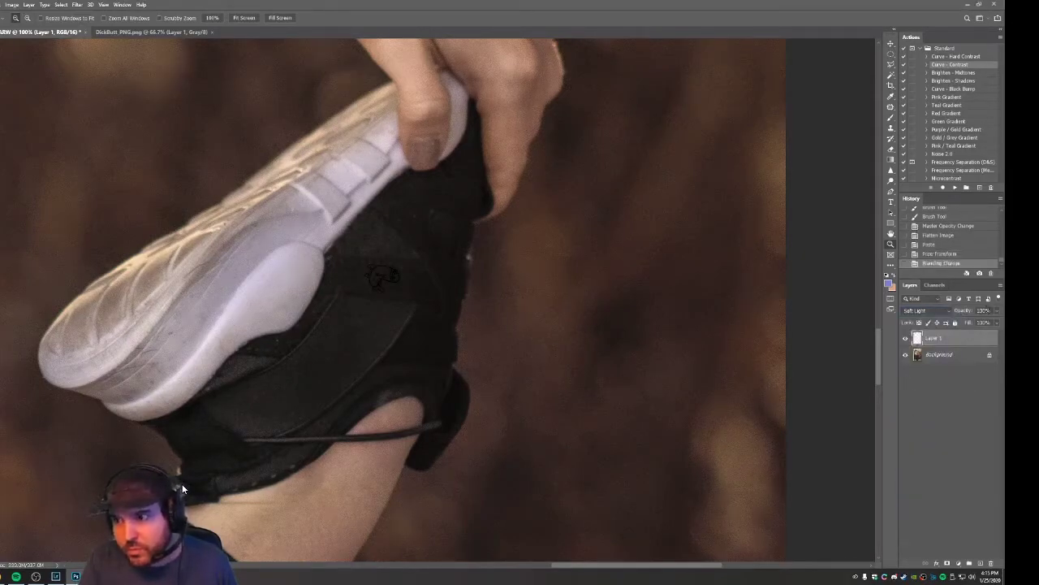
{"action": "left_click_drag", "start_coordinate": [996, 312], "coordinate": [977, 323]}
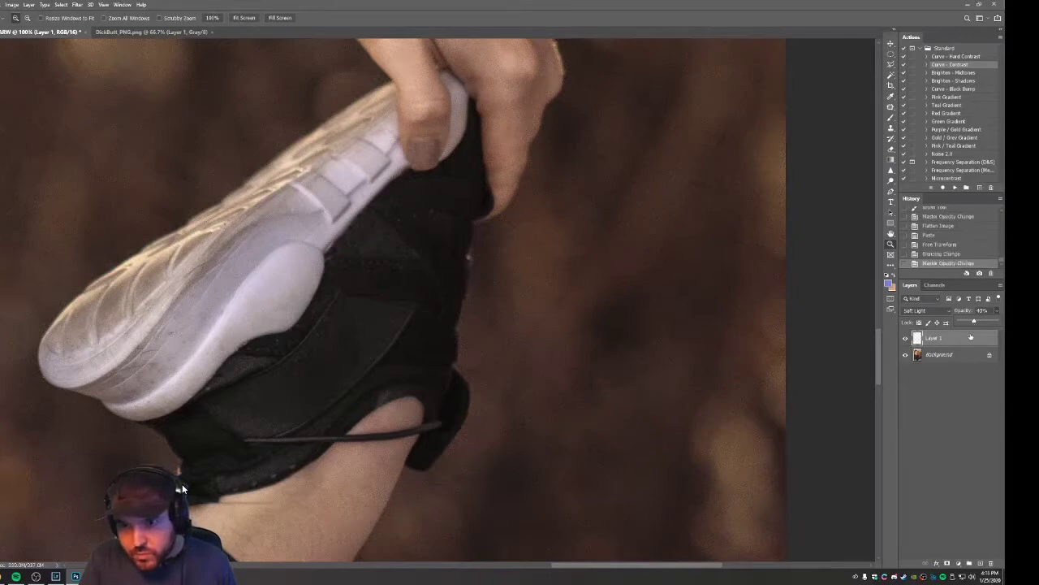
{"action": "key", "text": "v"}
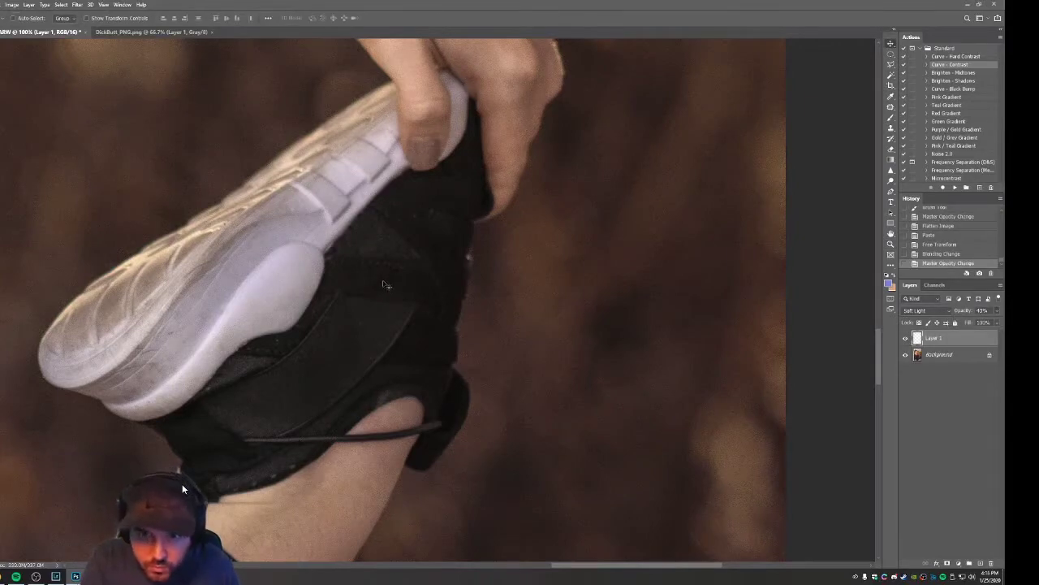
{"action": "left_click_drag", "start_coordinate": [387, 283], "coordinate": [389, 286]}
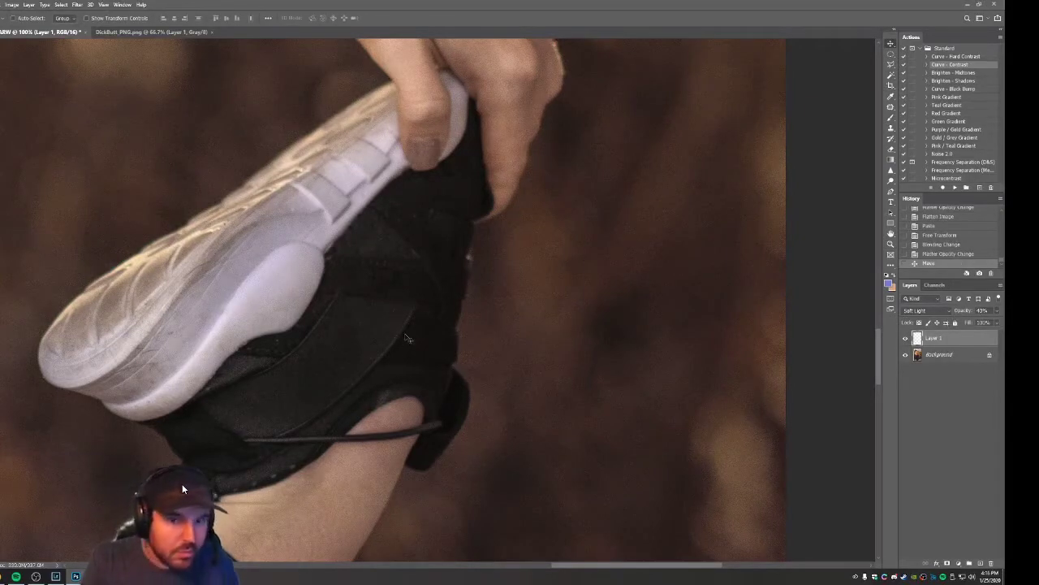
- Flatten the drawing into the portrait and save the image
{"action": "left_click", "coordinate": [28, 4]}
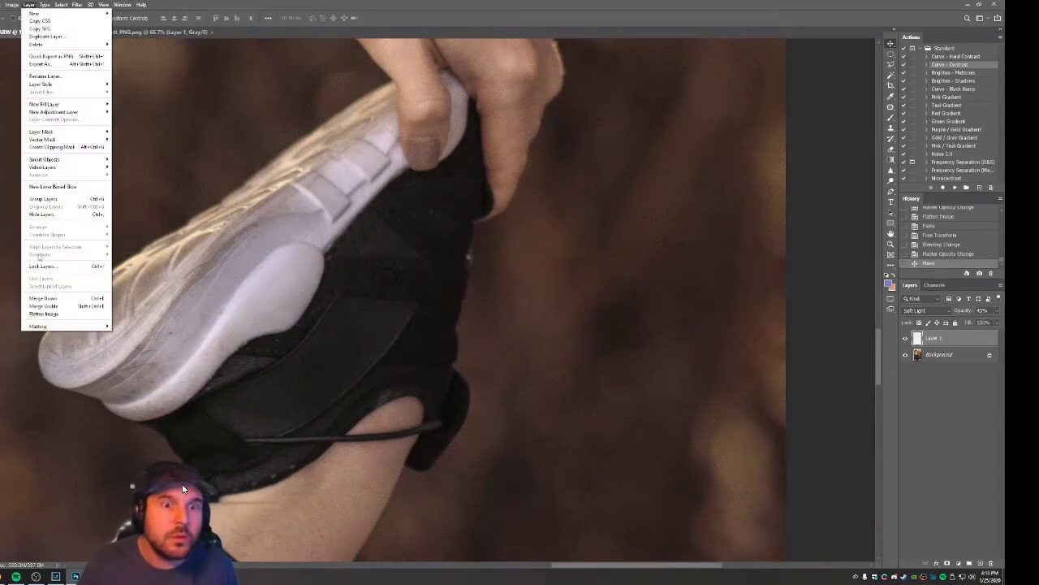
{"action": "left_click", "coordinate": [65, 315]}
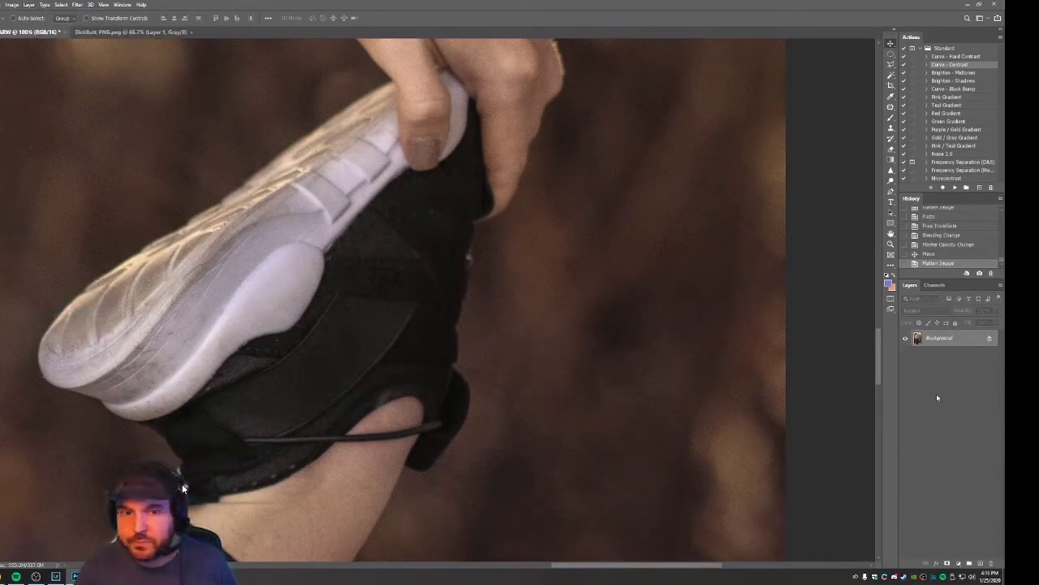
{"action": "double_click", "coordinate": [891, 234]}
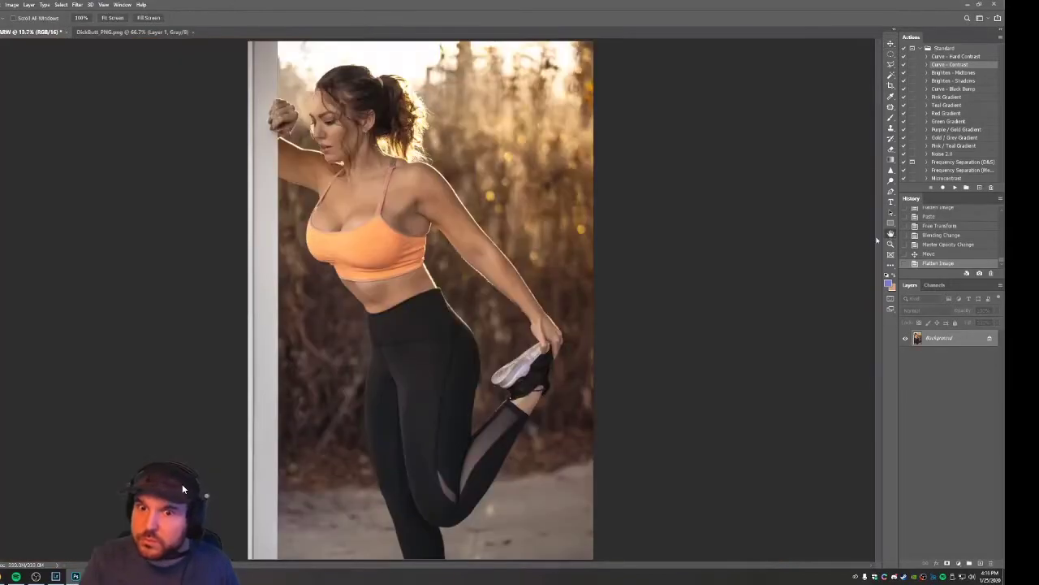
{"action": "key", "text": "ctrl+s"}
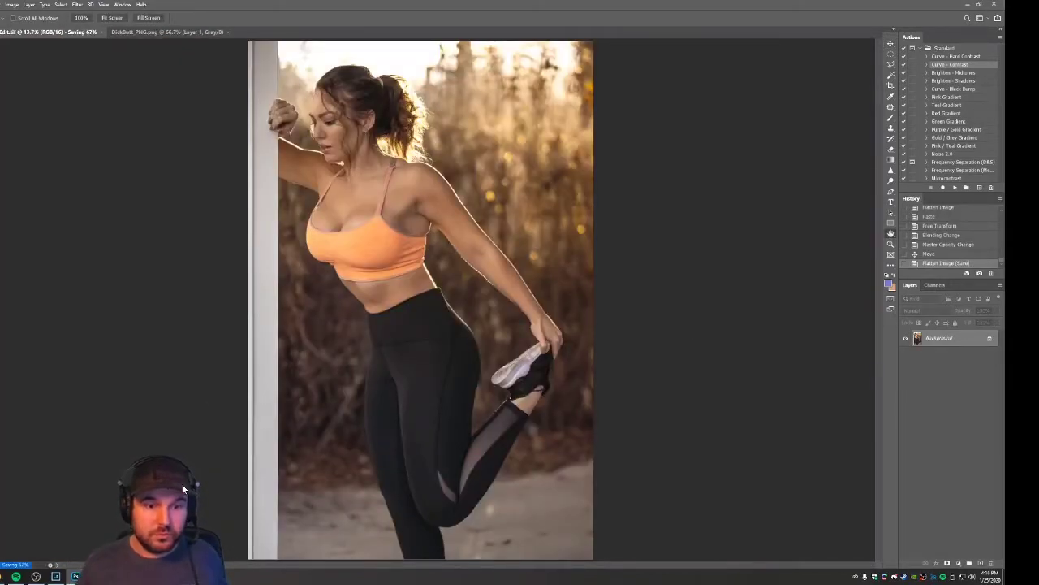
- Switch to IrfanView and examine the white label on the black hoodie's pocket at high magnification, closing the image when done
{"action": "left_click", "coordinate": [6, 575]}
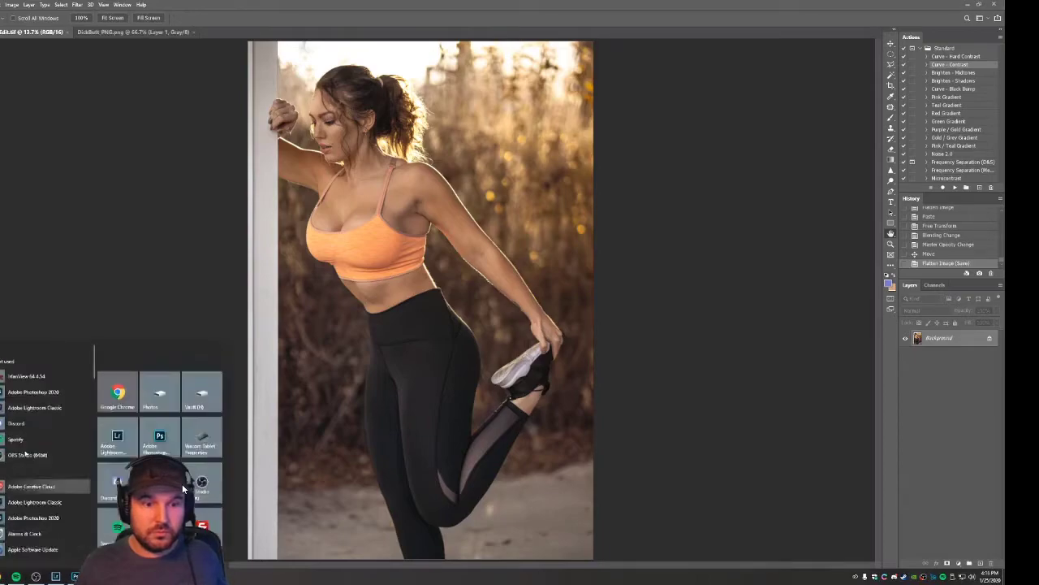
{"action": "left_click", "coordinate": [148, 381]}
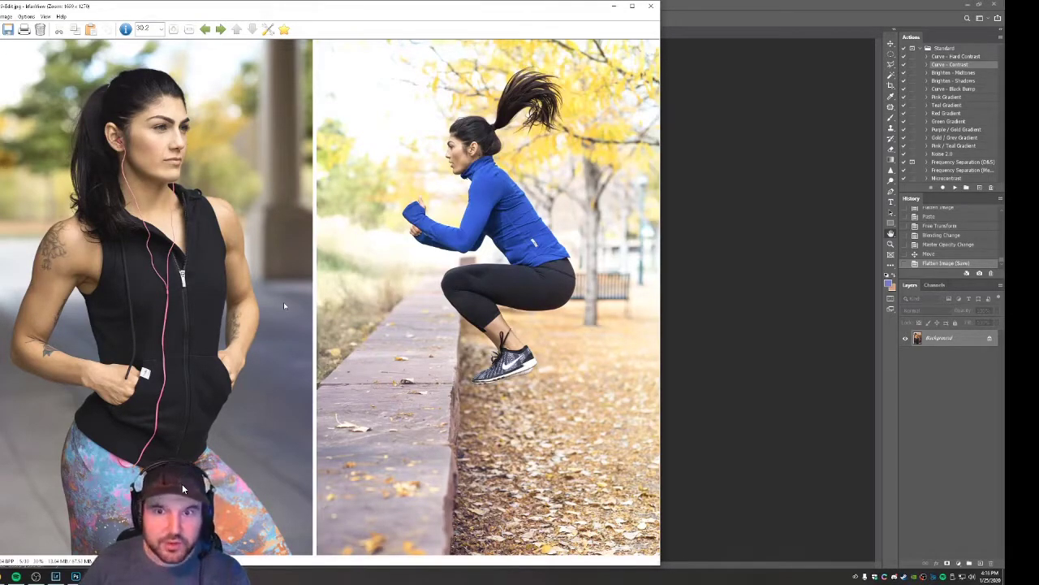
{"action": "key", "text": "h"}
{"action": "left_click_drag", "start_coordinate": [435, 318], "coordinate": [553, 441]}
{"action": "left_click", "coordinate": [501, 381]}
{"action": "left_click_drag", "start_coordinate": [179, 180], "coordinate": [364, 370]}
{"action": "left_click", "coordinate": [270, 283]}
{"action": "left_click_drag", "start_coordinate": [170, 146], "coordinate": [412, 407]}
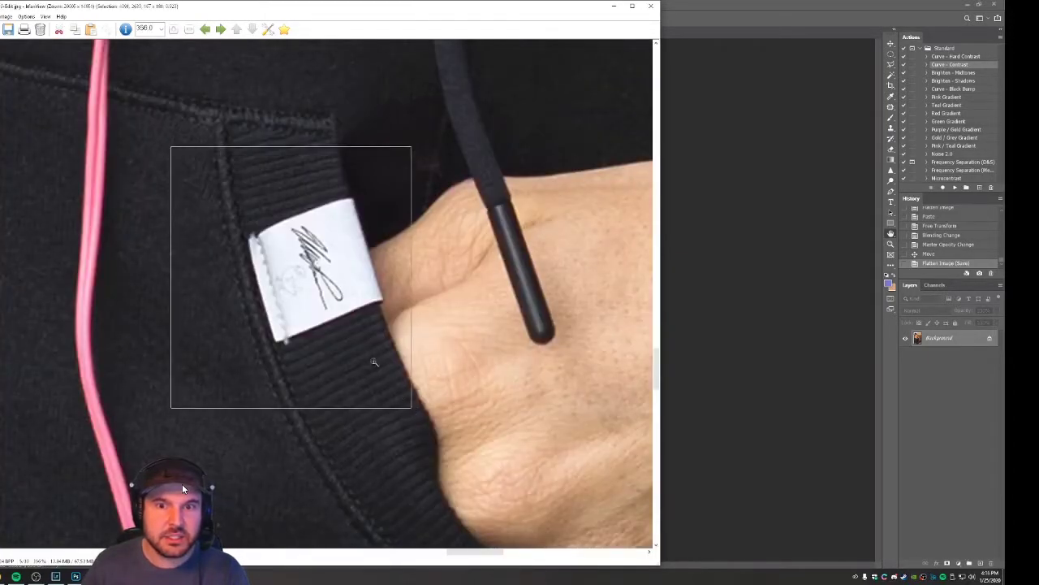
{"action": "left_click", "coordinate": [374, 362]}
{"action": "left_click_drag", "start_coordinate": [146, 75], "coordinate": [552, 500]}
{"action": "left_click", "coordinate": [424, 377]}
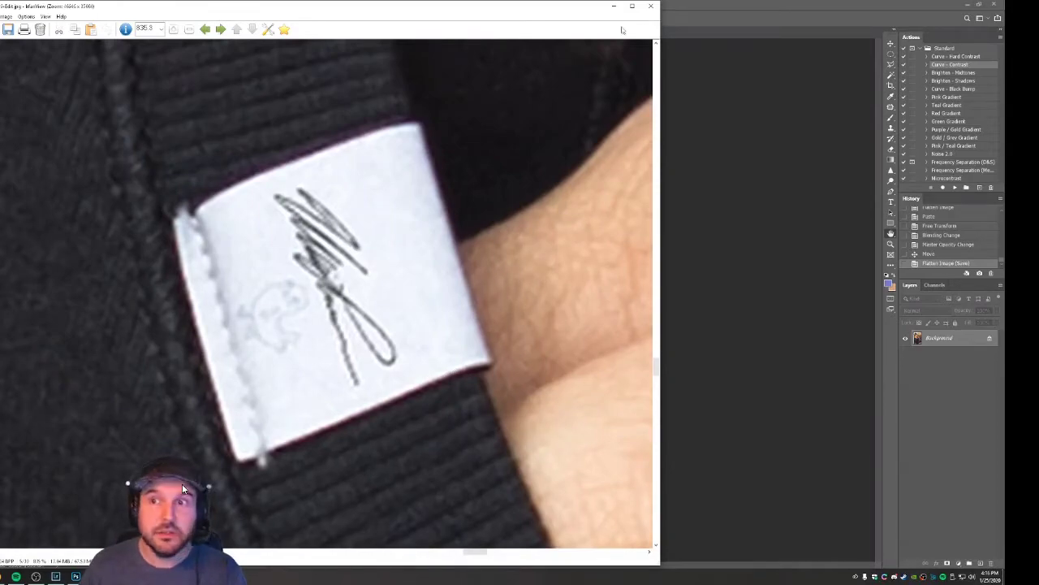
{"action": "left_click", "coordinate": [652, 8]}
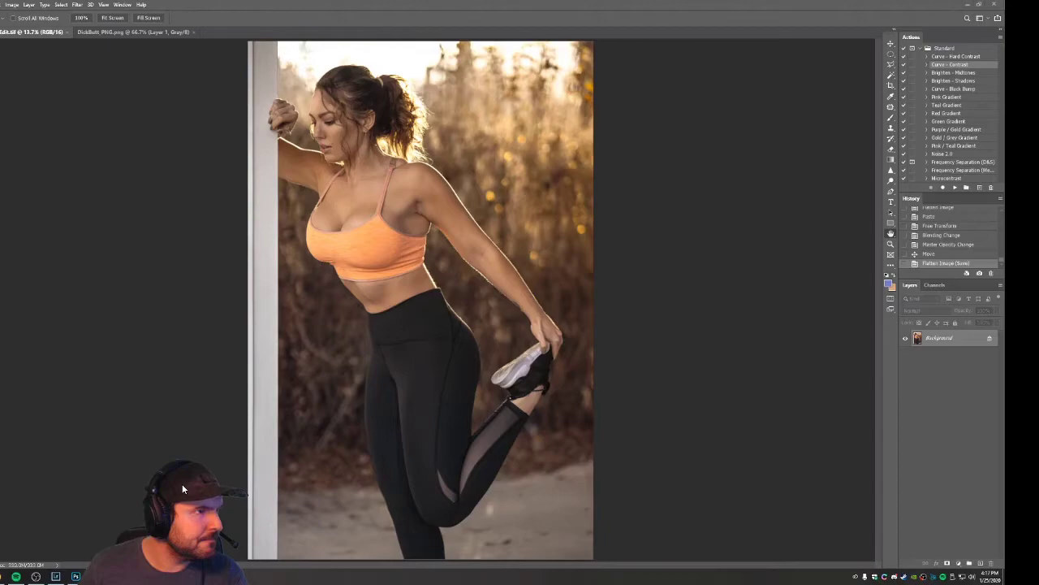
- Bring up the backpack photo in IrfanView and examine the gold plate on the bag at high magnification
{"action": "key", "text": "alt+Tab"}
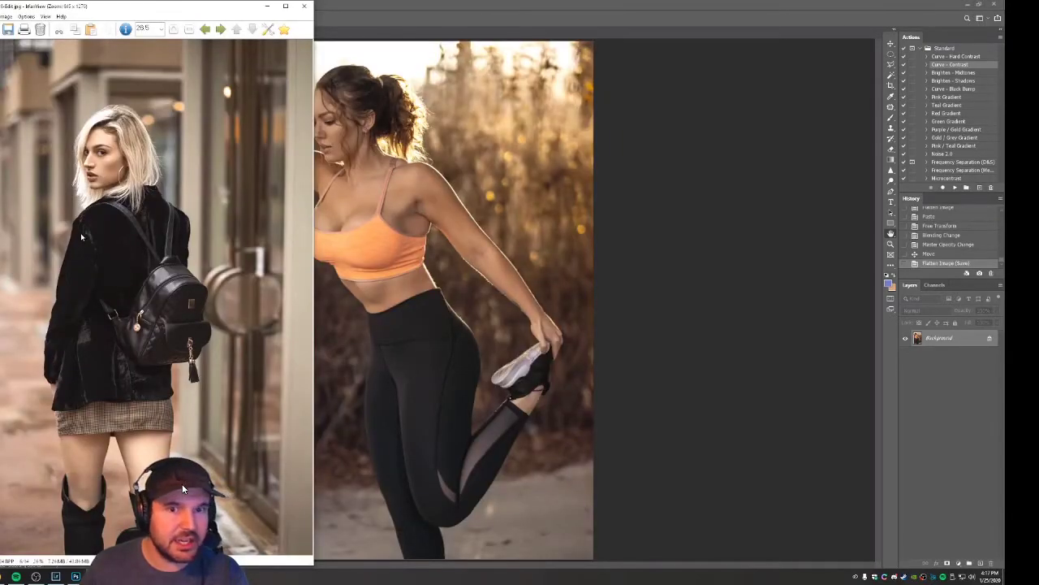
{"action": "left_click_drag", "start_coordinate": [90, 221], "coordinate": [235, 420]}
{"action": "left_click", "coordinate": [188, 335]}
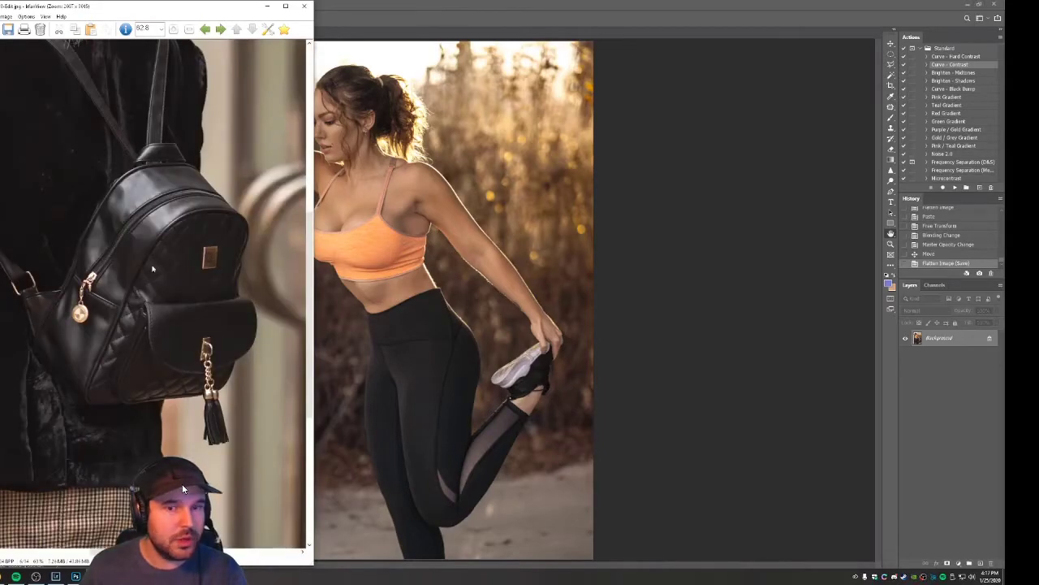
{"action": "left_click_drag", "start_coordinate": [95, 158], "coordinate": [275, 367]}
{"action": "left_click", "coordinate": [152, 257]}
{"action": "mouse_move", "coordinate": [49, 195]}
{"action": "left_mouse_down"}
{"action": "mouse_move", "coordinate": [162, 357]}
{"action": "mouse_move", "coordinate": [257, 394]}
{"action": "left_mouse_up"}
{"action": "left_click", "coordinate": [194, 333]}
{"action": "left_click_drag", "start_coordinate": [57, 183], "coordinate": [294, 425]}
{"action": "left_click", "coordinate": [160, 323]}
{"action": "left_click_drag", "start_coordinate": [34, 187], "coordinate": [258, 406]}
{"action": "left_click", "coordinate": [210, 370]}
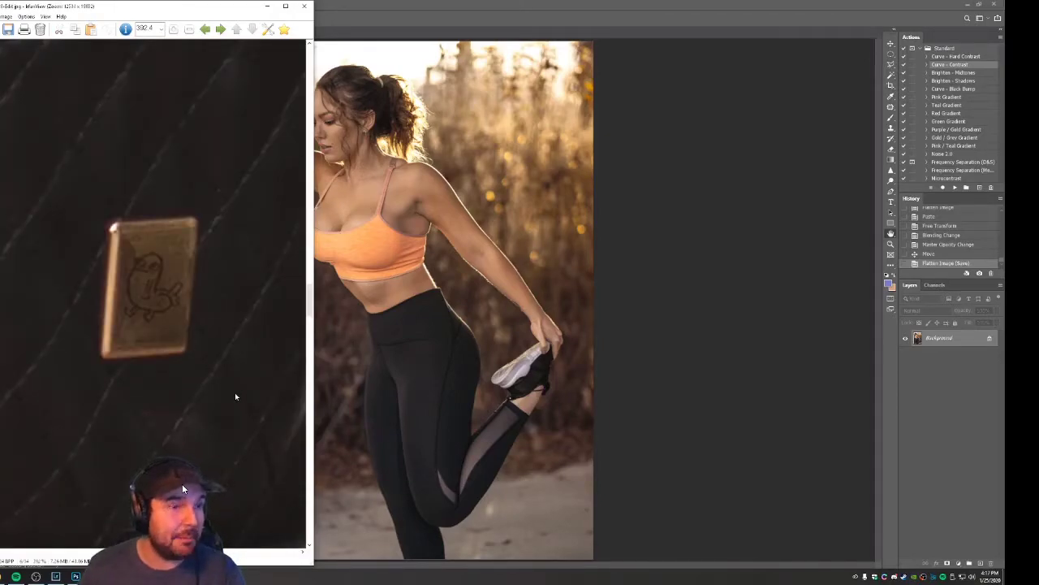
- Compare the gold plate's visibility at progressively lower magnifications of the backpack photo and close the image
{"action": "left_click", "coordinate": [189, 30]}
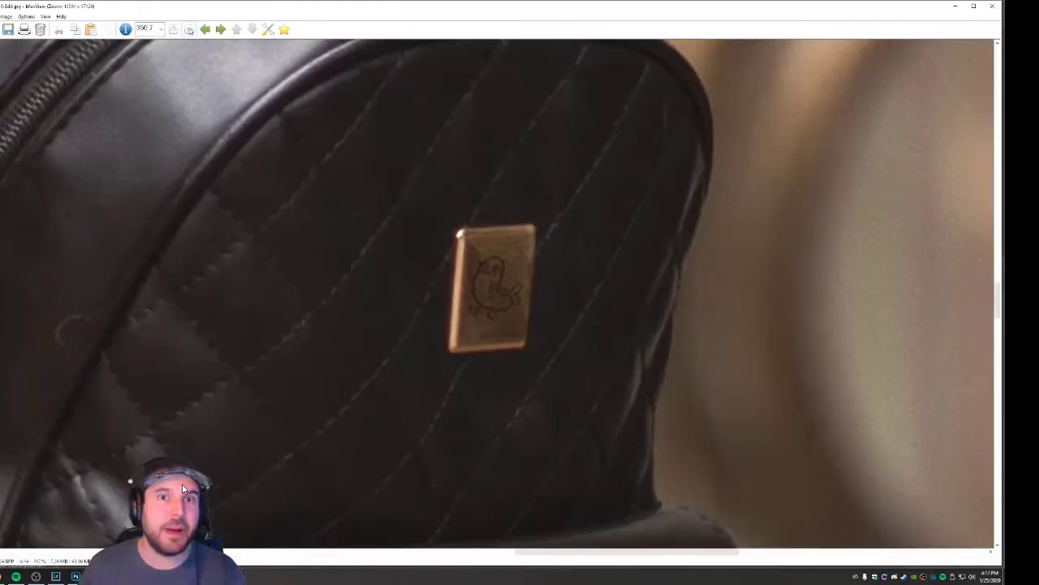
{"action": "left_click", "coordinate": [189, 30]}
{"action": "left_click", "coordinate": [189, 30]}
{"action": "left_click", "coordinate": [190, 30]}
{"action": "left_click", "coordinate": [189, 30]}
{"action": "left_click", "coordinate": [189, 30]}
{"action": "left_click", "coordinate": [189, 30]}
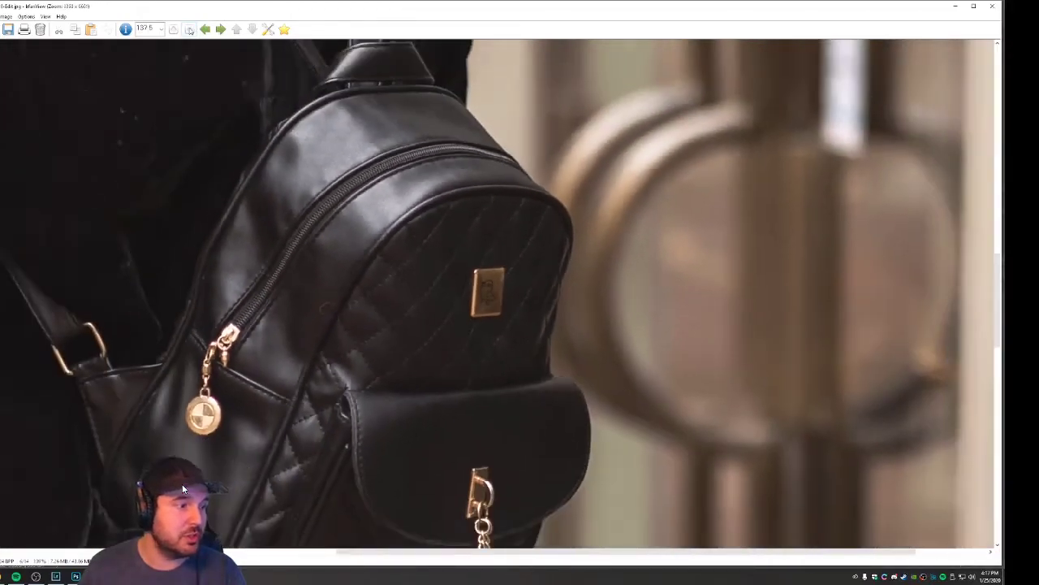
{"action": "left_click", "coordinate": [189, 30]}
{"action": "left_click", "coordinate": [189, 30]}
{"action": "key", "text": "minus"}
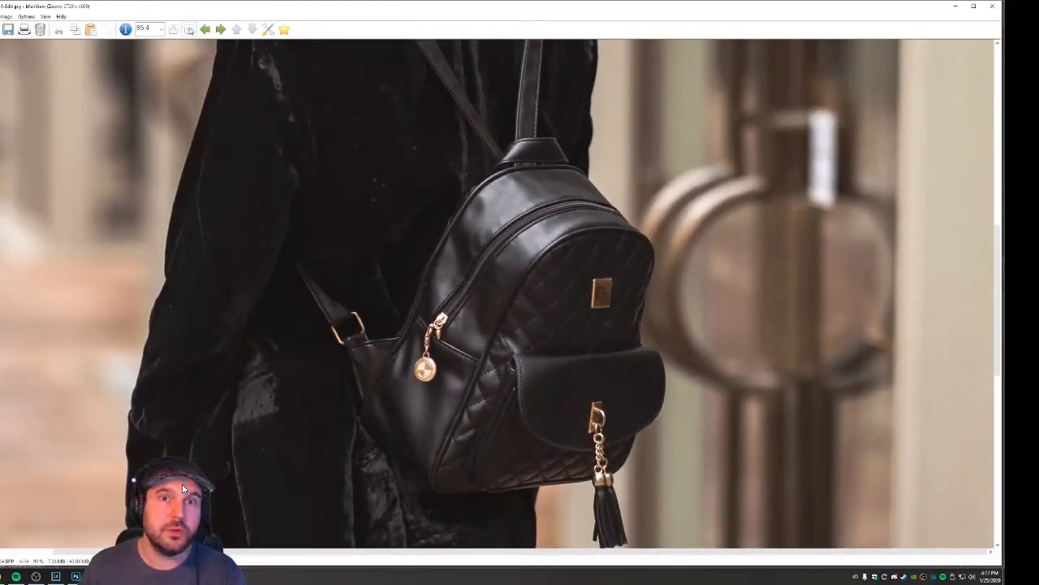
{"action": "key", "text": "minus"}
{"action": "key", "text": "minus"}
{"action": "key", "text": "minus"}
{"action": "key", "text": "minus"}
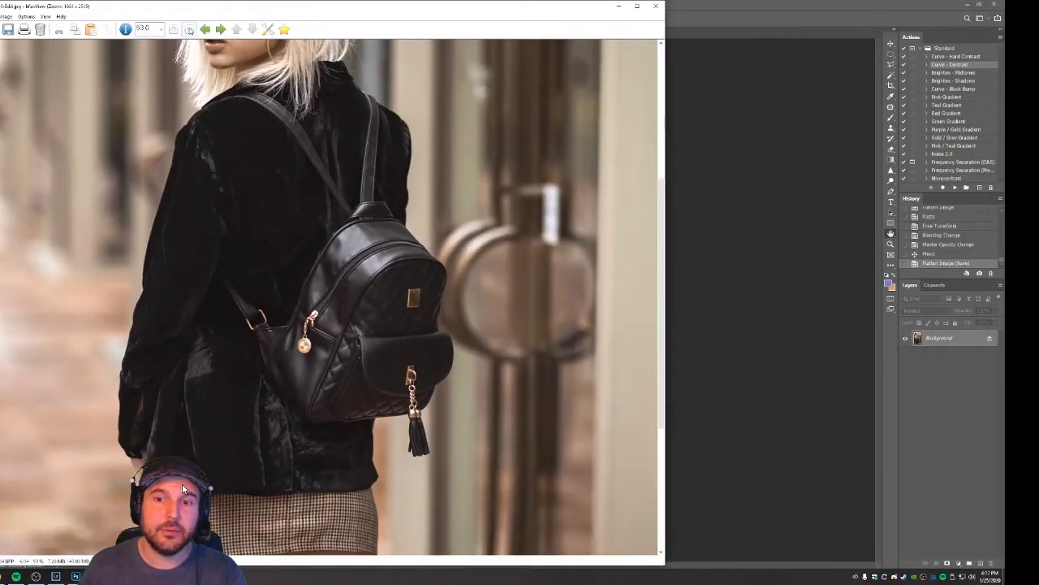
{"action": "key", "text": "minus"}
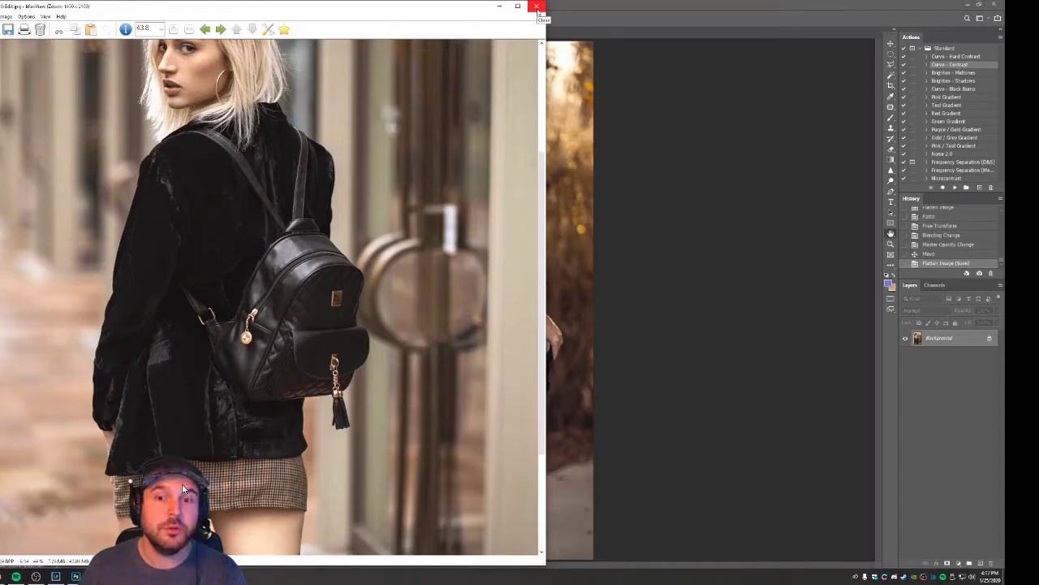
{"action": "left_click", "coordinate": [537, 7]}
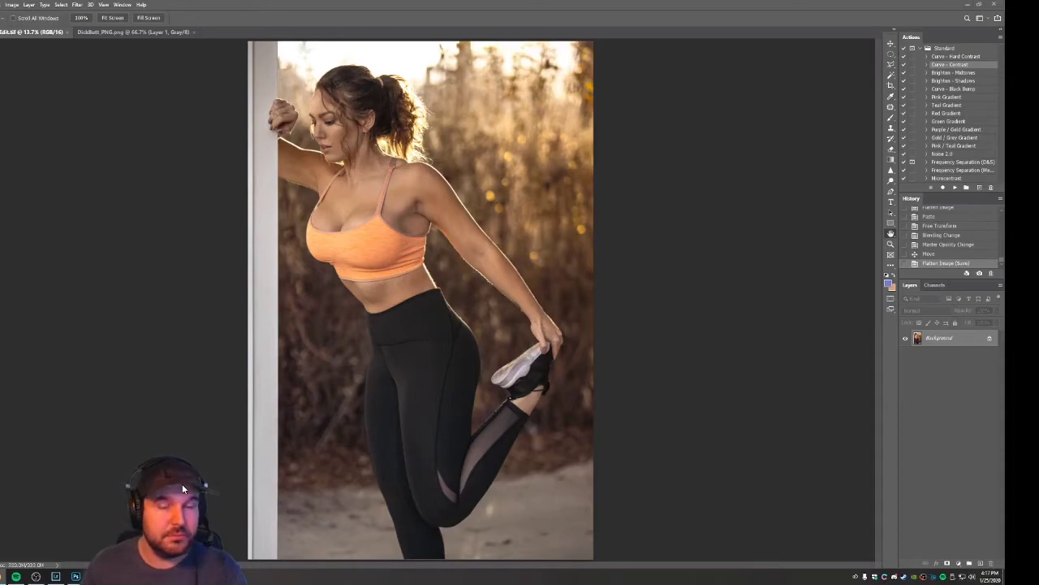
- Switch to Lightroom Classic, inspect the berry foliage beside the model's head in L01614-Edit.tif and return to Photoshop
{"action": "left_click", "coordinate": [56, 575]}
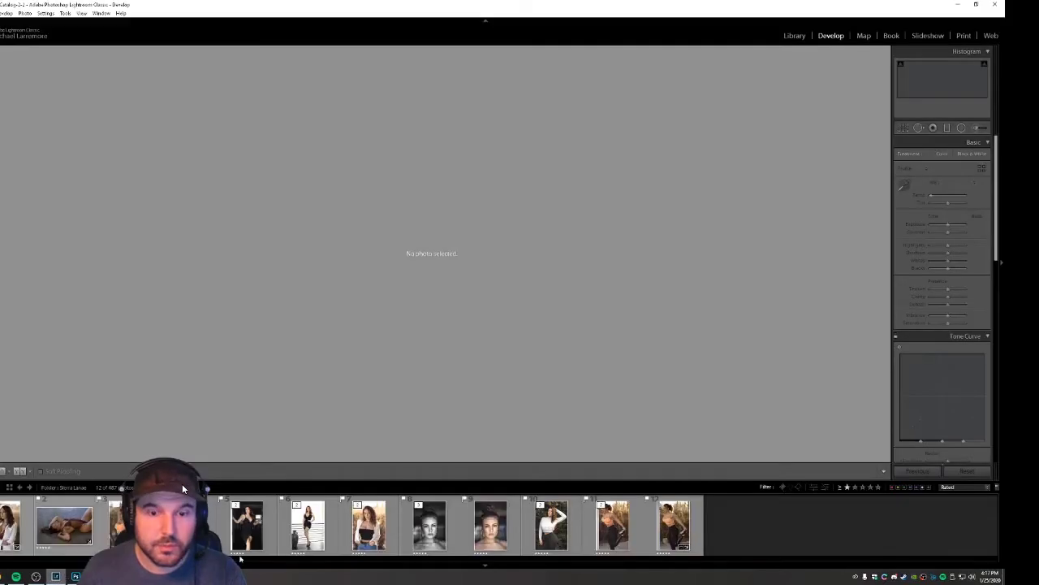
{"action": "left_click", "coordinate": [573, 536]}
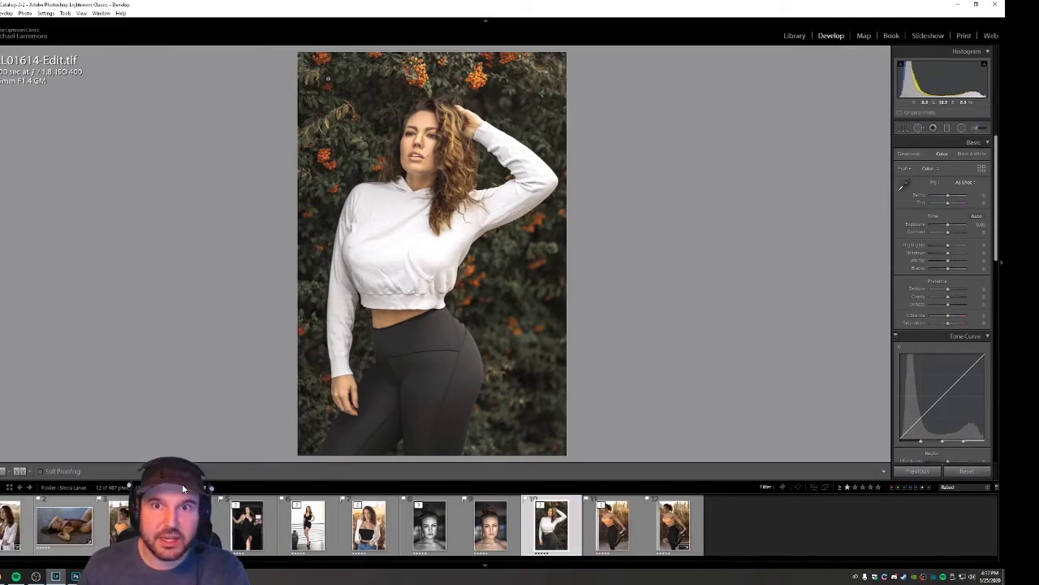
{"action": "left_click", "coordinate": [328, 78]}
{"action": "left_click_drag", "start_coordinate": [455, 165], "coordinate": [593, 328]}
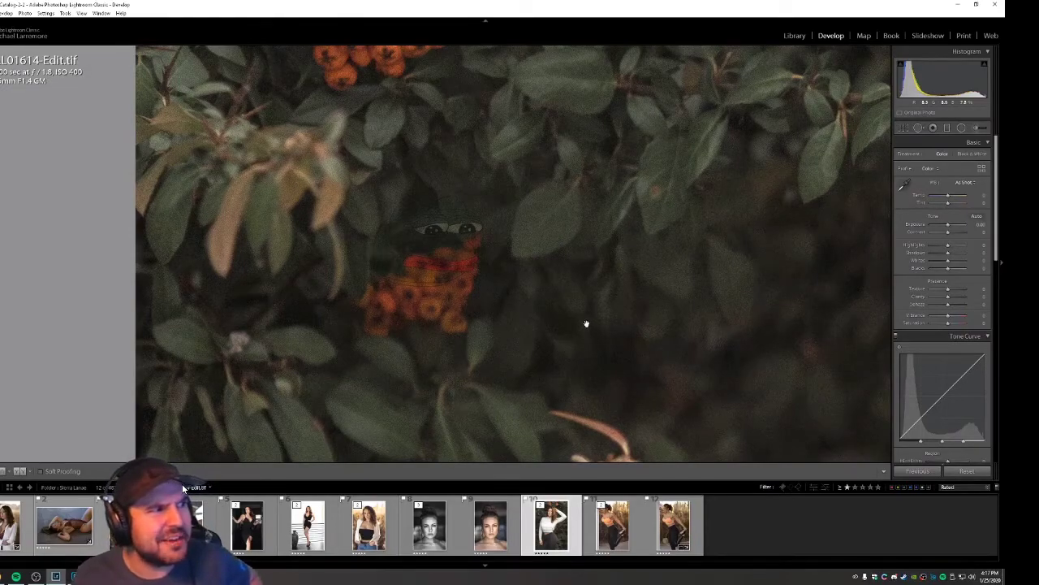
{"action": "left_click", "coordinate": [586, 324]}
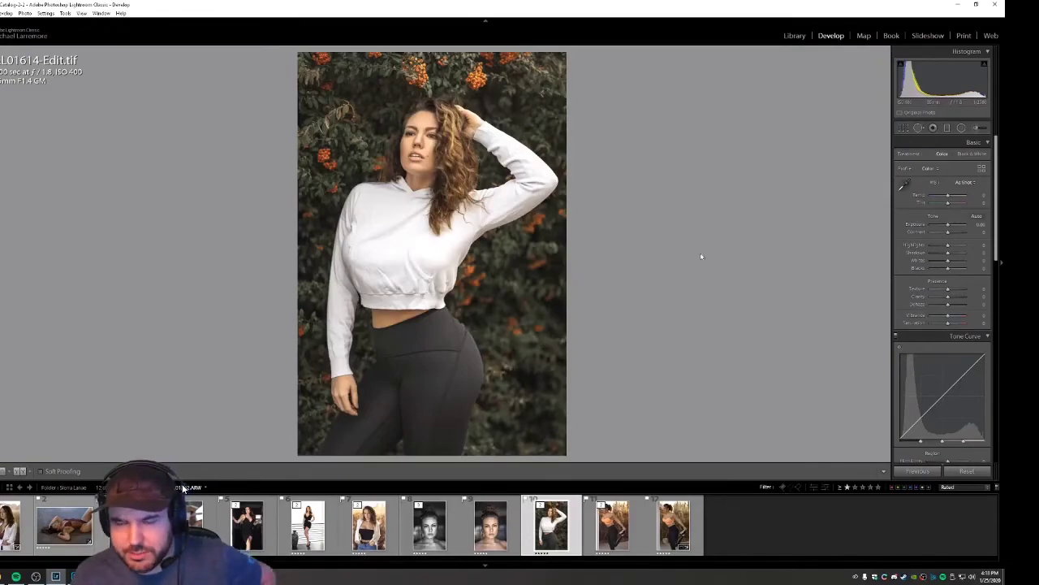
{"action": "key", "text": "alt+Tab"}
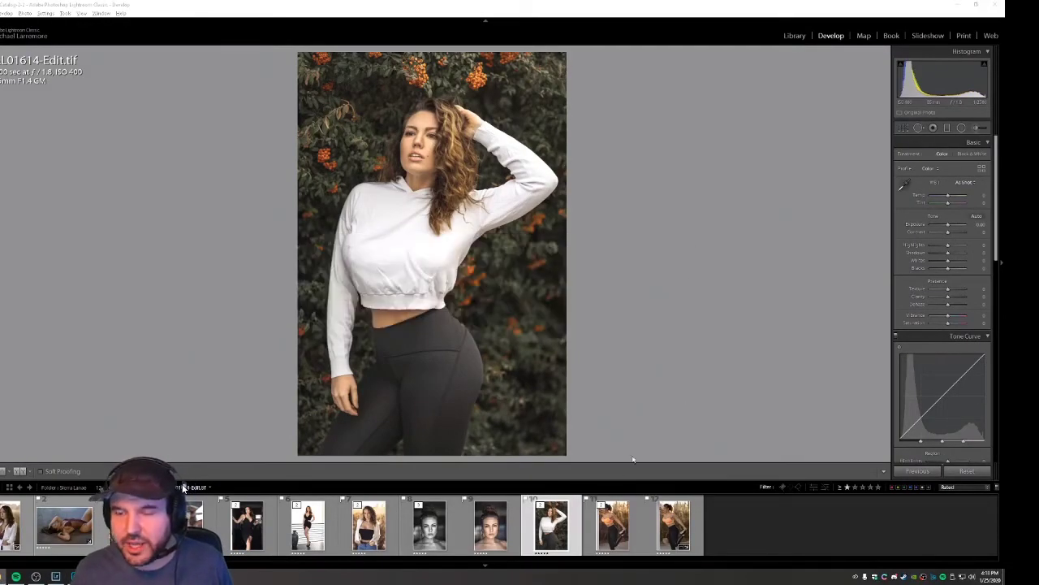
{"action": "key", "text": "alt+Tab"}
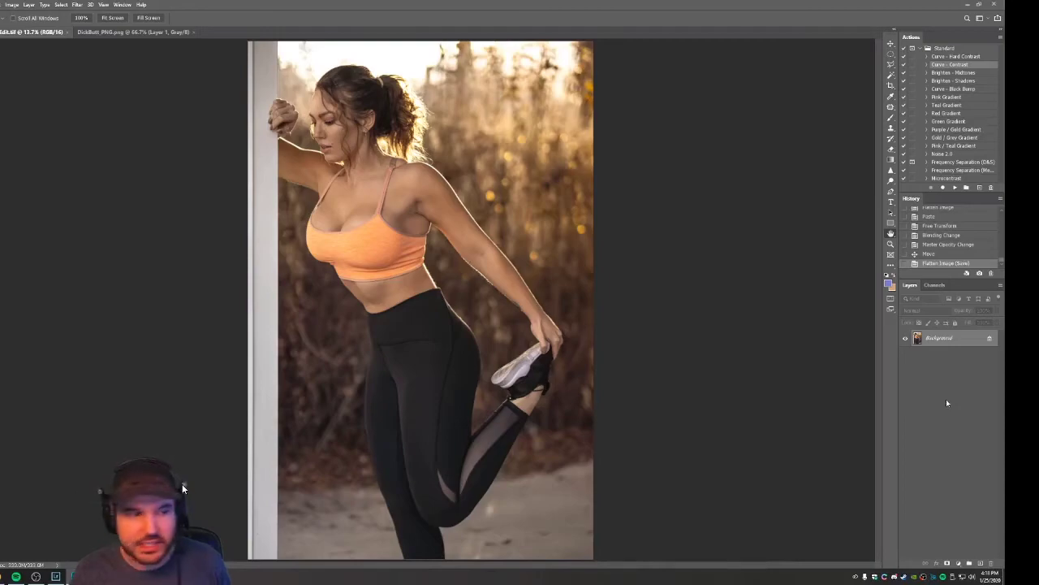